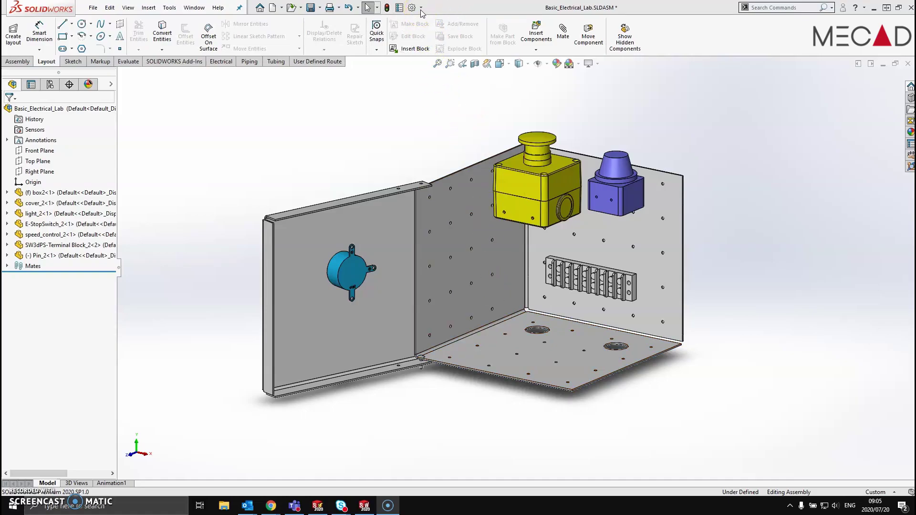
Check in the add-ins list that SOLIDWORKS Routing is active and set to load at start-up
left_click(421, 9)
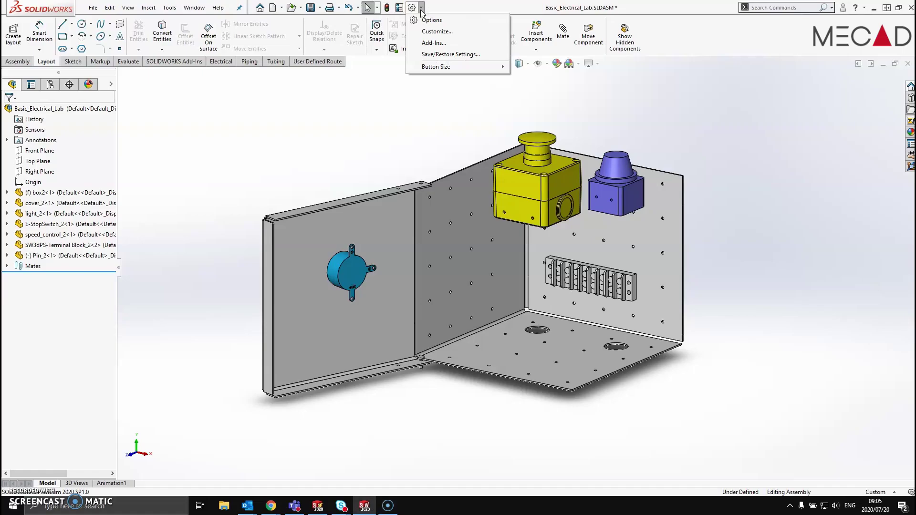
left_click(452, 44)
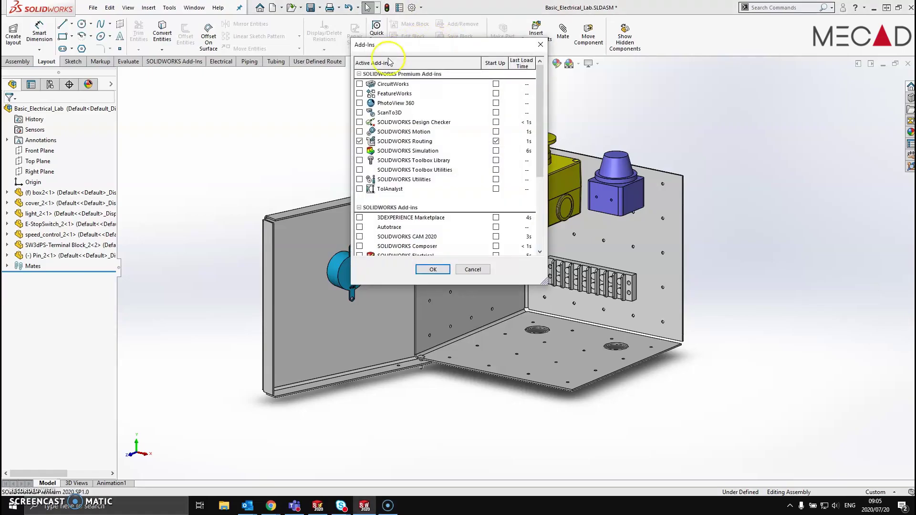
left_click(422, 143)
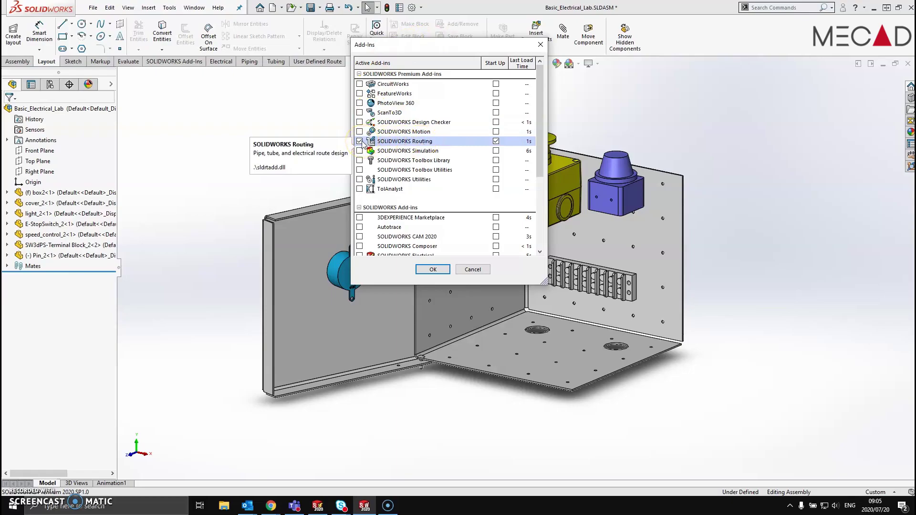
left_click(496, 141)
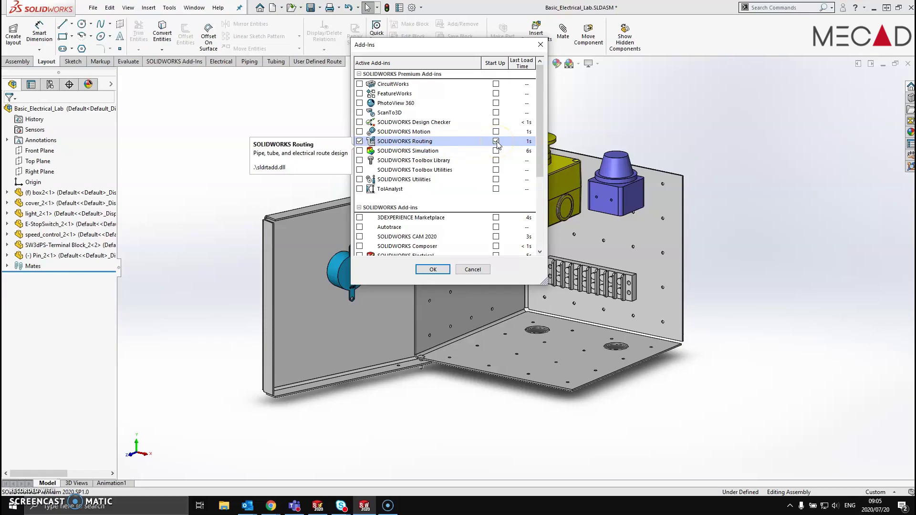
left_click(434, 270)
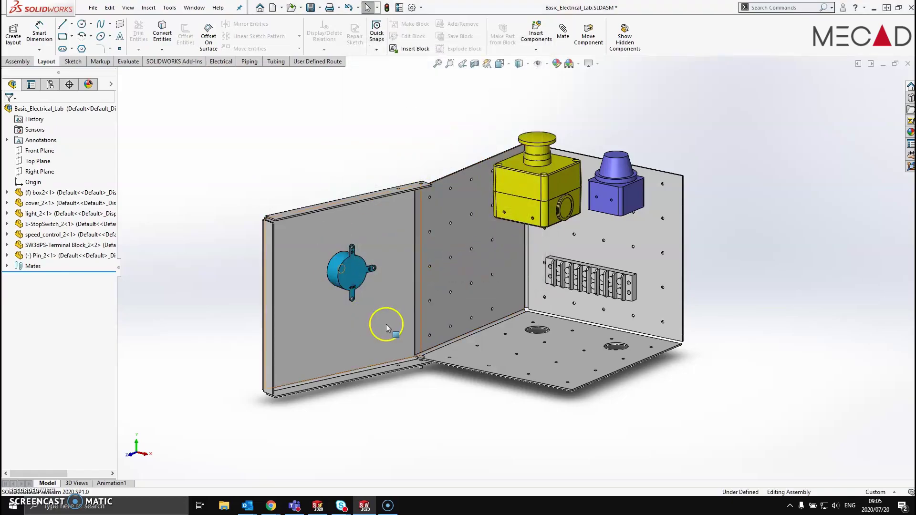
Start an electrical route by placing the ring_term_18-22_awg-x_6 terminal on the left hole of the E-stop box's front face
left_click(223, 63)
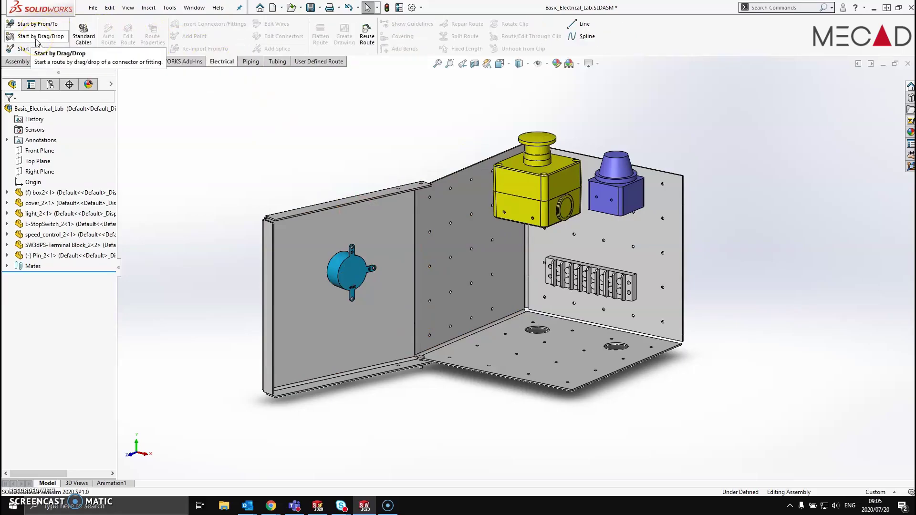
left_click(37, 43)
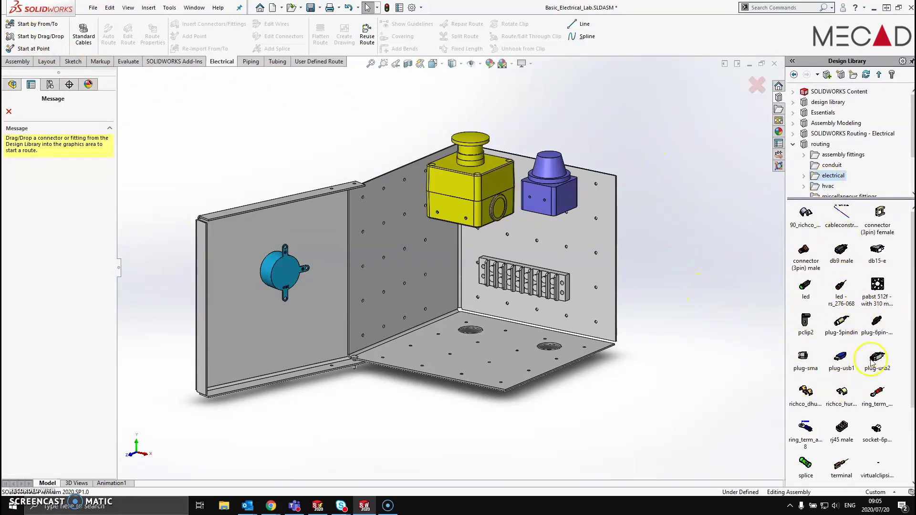
mouse_move(879, 398)
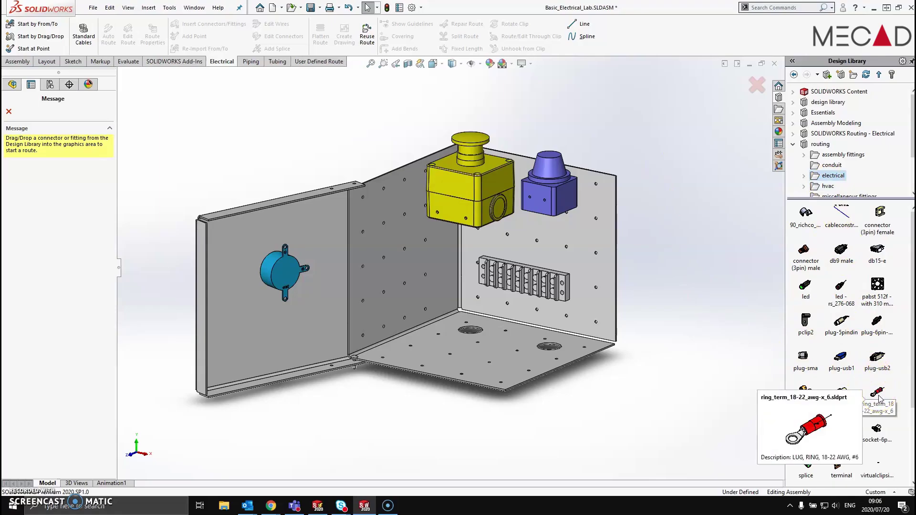
left_click_drag(879, 398, 444, 217)
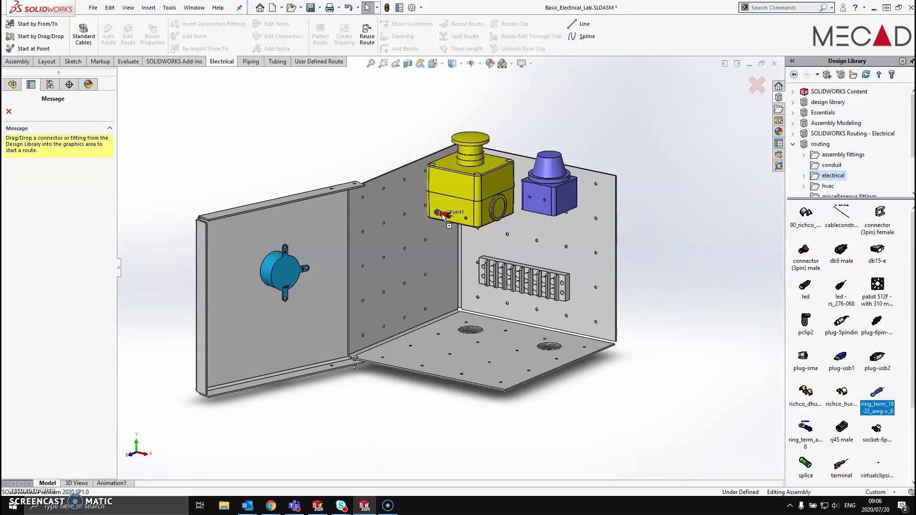
left_click_drag(444, 217, 444, 218)
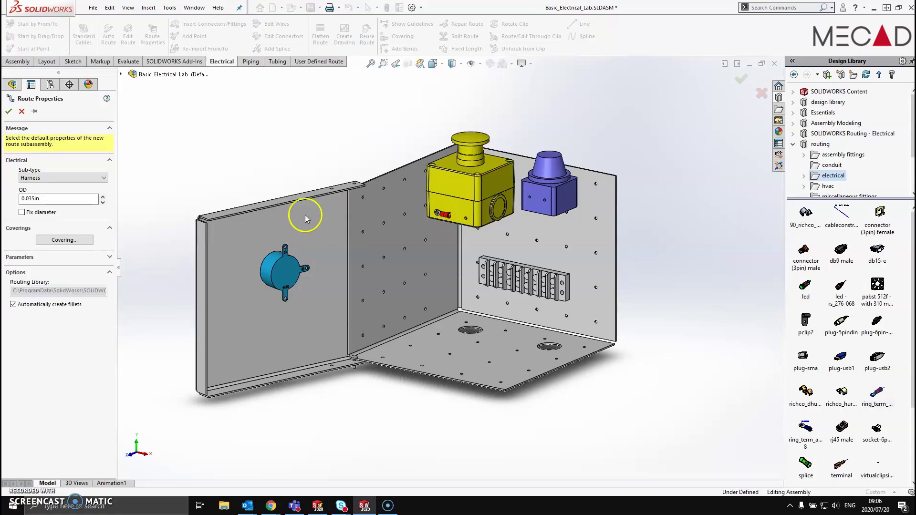
Set the new route's sub-type to Cable/Wire and accept the route properties
left_click(65, 179)
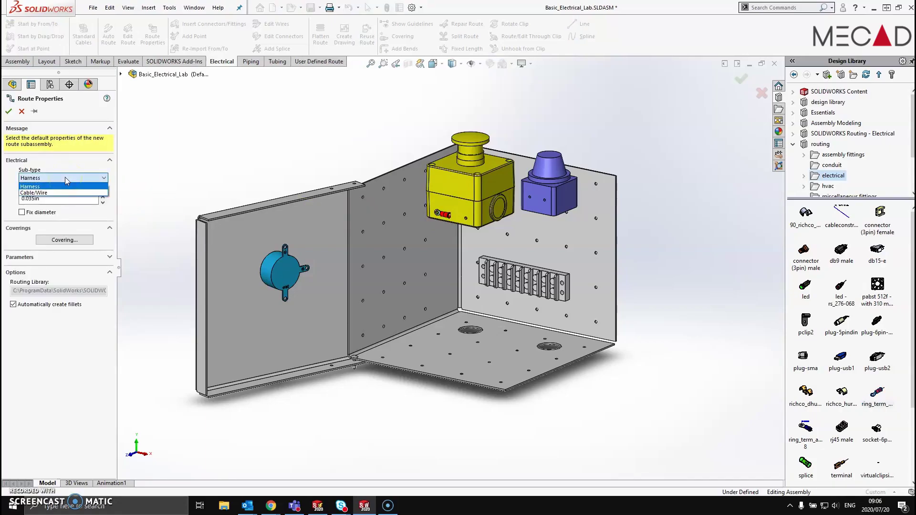
left_click(67, 193)
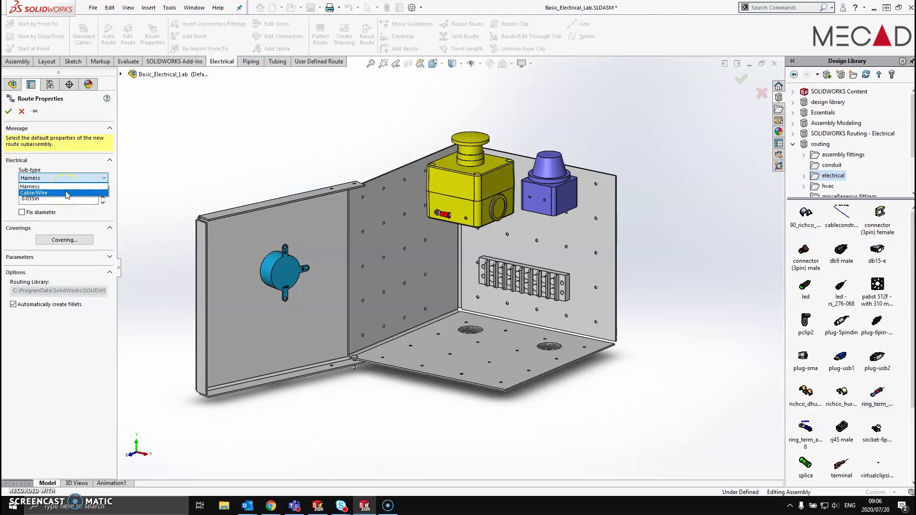
left_click(66, 193)
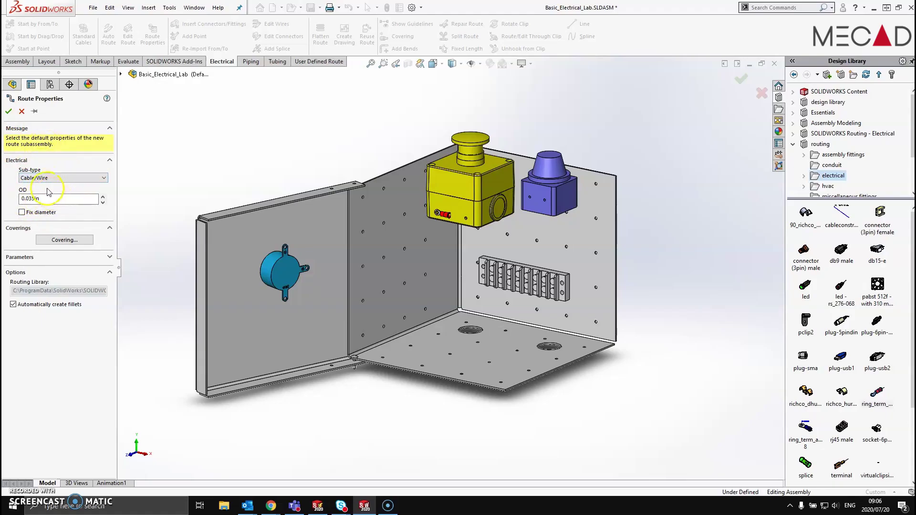
left_click(8, 111)
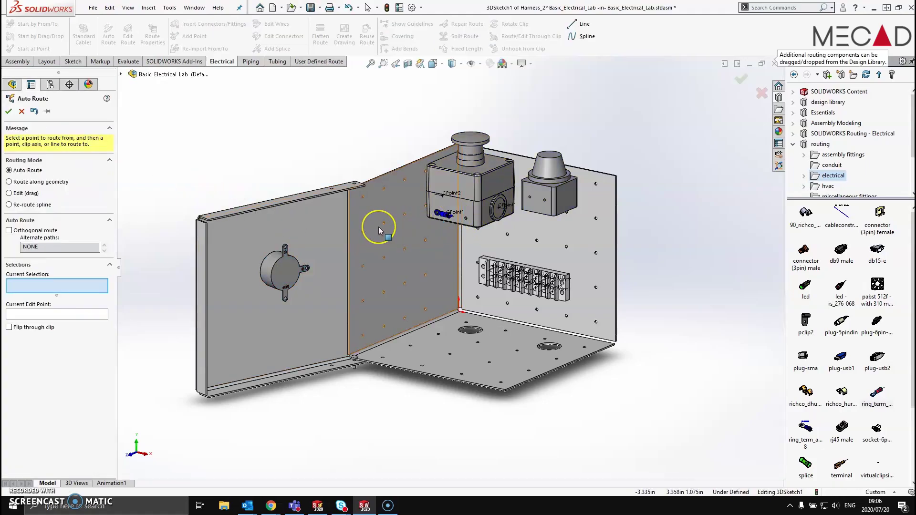
Place a ring_term_18-22_awg-x_6 terminal on the round component's side lug and auto-route a wire to it from the E-stop box terminal
scroll(379, 227, "down", 6)
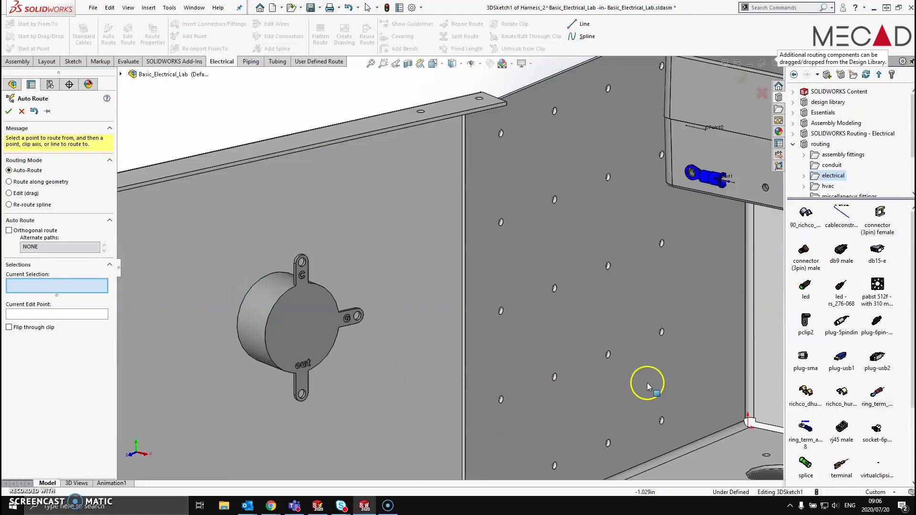
left_click_drag(878, 392, 364, 316)
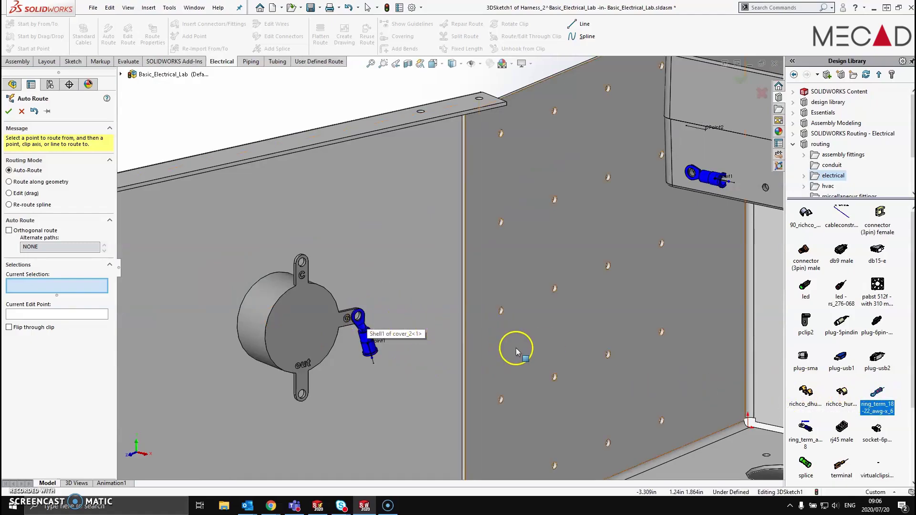
scroll(592, 268, "up", 5)
scroll(634, 216, "down", 8)
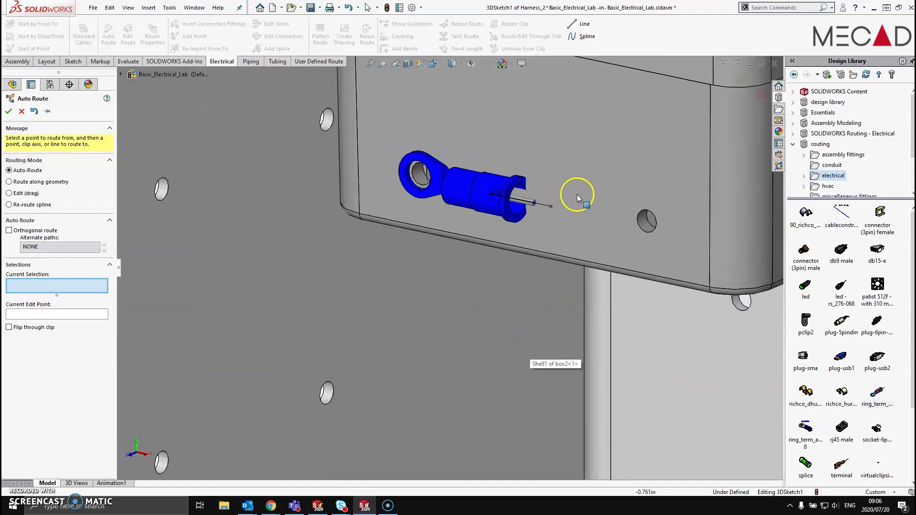
left_click(534, 204)
scroll(525, 250, "up", 1)
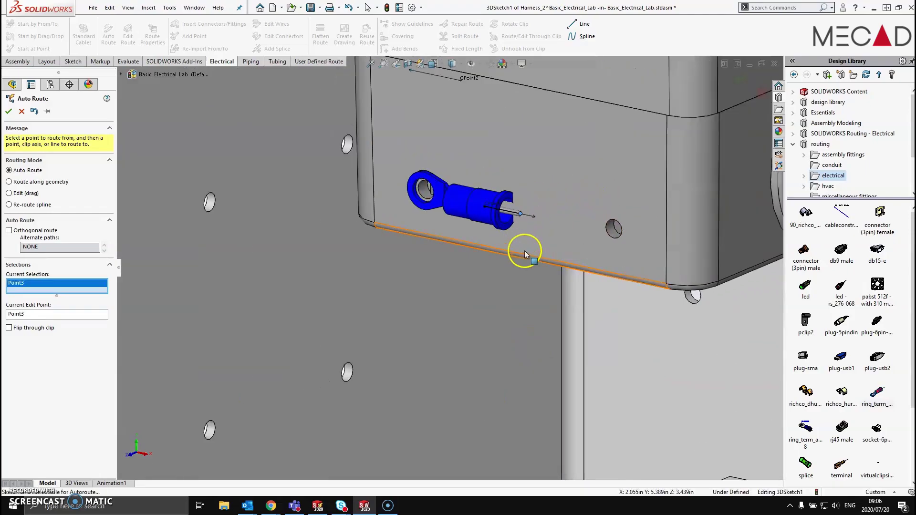
scroll(525, 250, "up", 4)
scroll(215, 374, "down", 6)
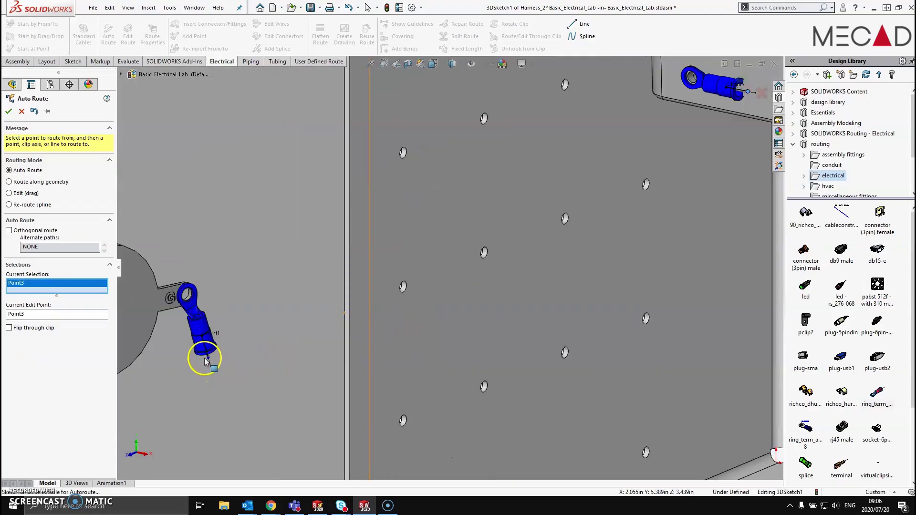
left_click(207, 362)
Place ring_term_18-22_awg-x_6 terminals on the E-stop box's second front hole and the round component's lower "out" lug
scroll(474, 321, "up", 3)
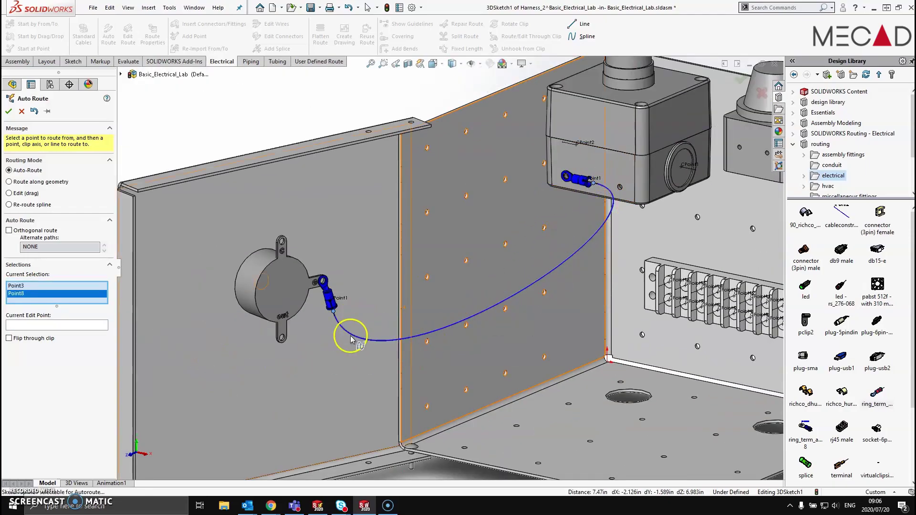
left_click_drag(878, 394, 642, 201)
left_click_drag(877, 392, 282, 340)
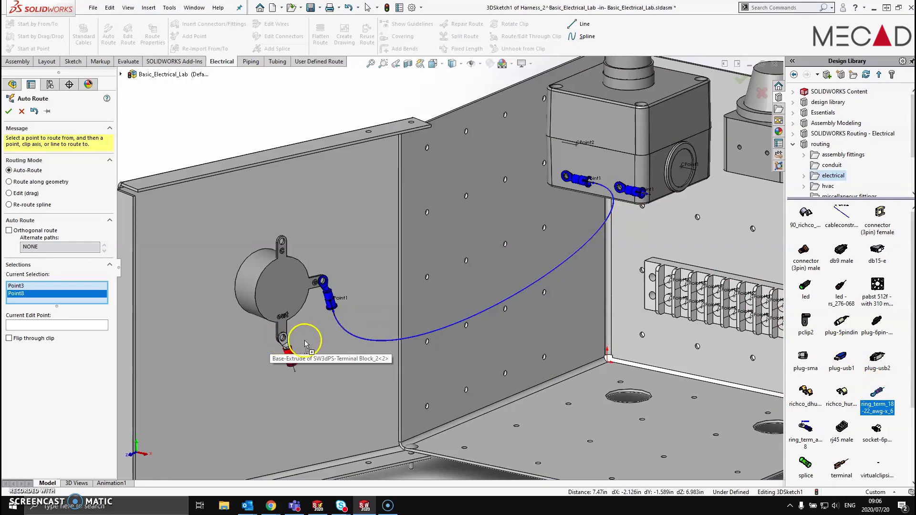
Auto-route a second wire from the E-stop box's right terminal to the terminal on the round component's lower lug
left_click(649, 201)
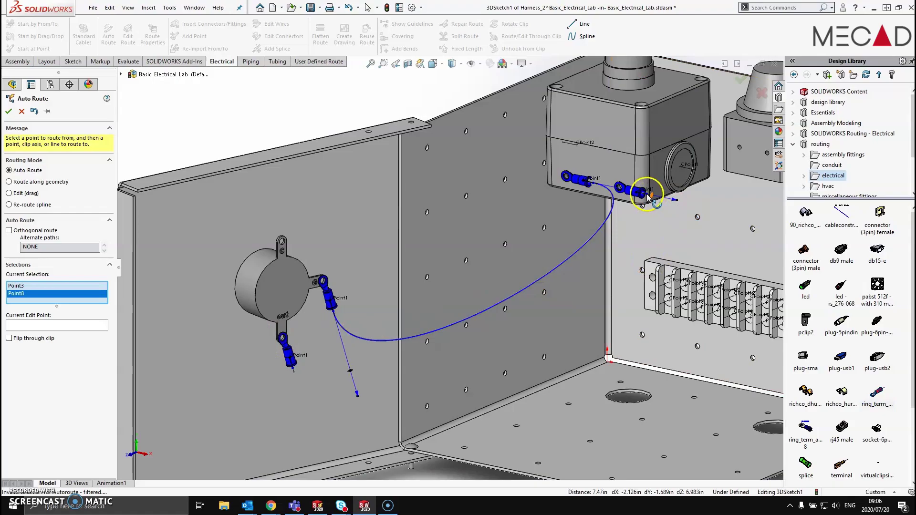
scroll(649, 196, "up", 1)
scroll(596, 212, "down", 5)
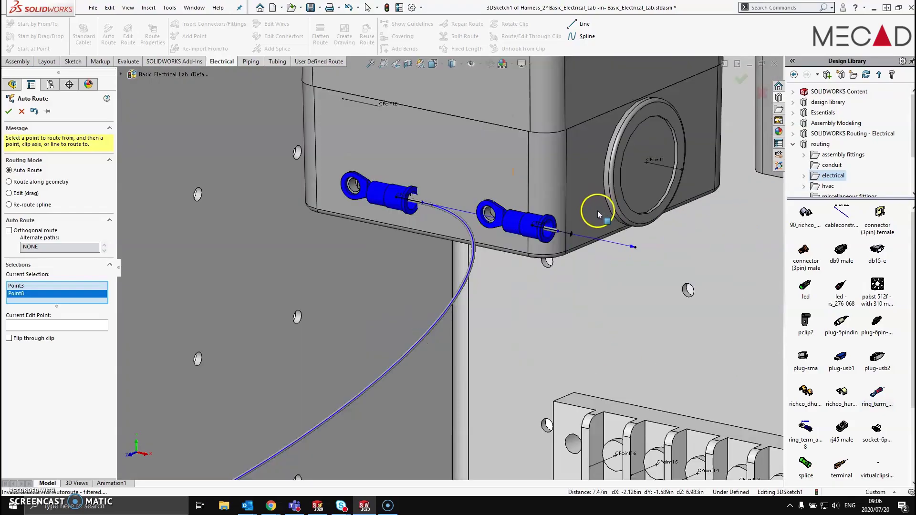
left_click(555, 234)
scroll(502, 296, "up", 6)
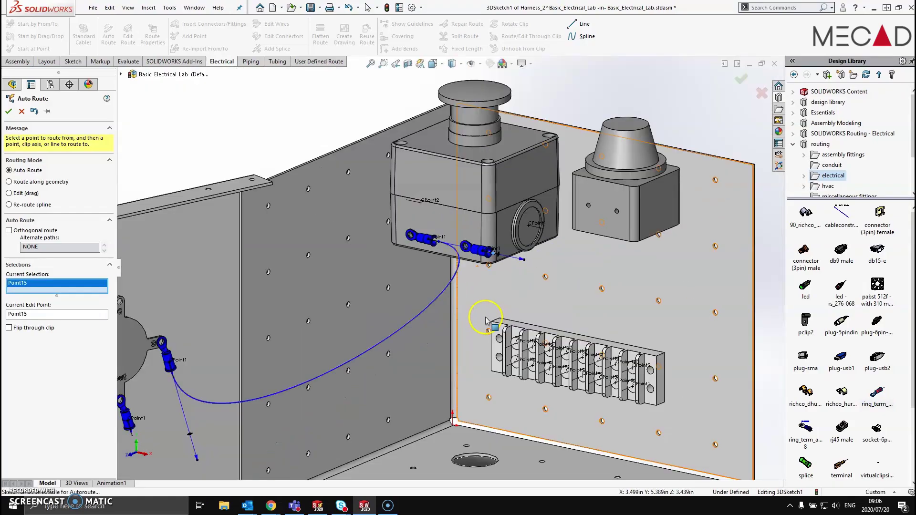
scroll(311, 378, "down", 6)
left_click(319, 263)
scroll(496, 303, "up", 6)
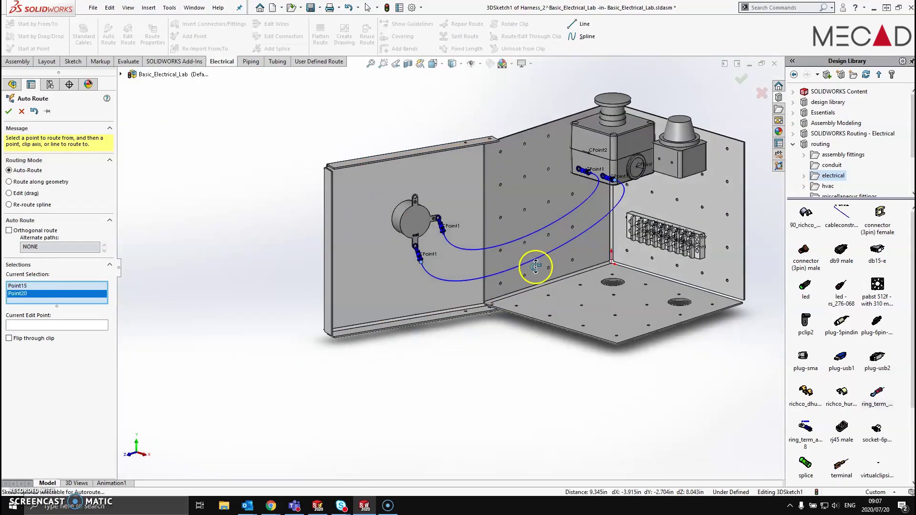
Place ring_term_18-22_awg-x_6 terminals on the cone-topped box's right front hole and the terminal block's upper right mounting hole
scroll(542, 270, "up", 5)
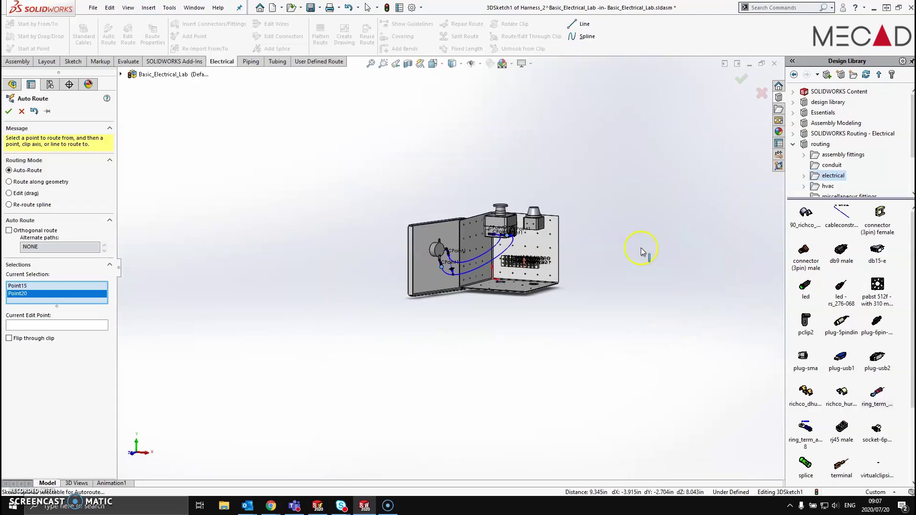
scroll(566, 264, "down", 6)
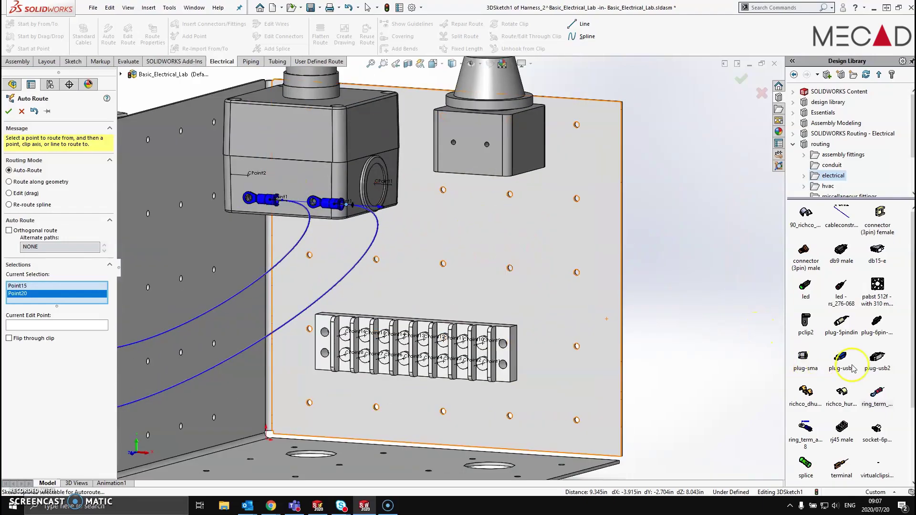
left_click_drag(879, 392, 493, 150)
left_click_drag(877, 392, 509, 344)
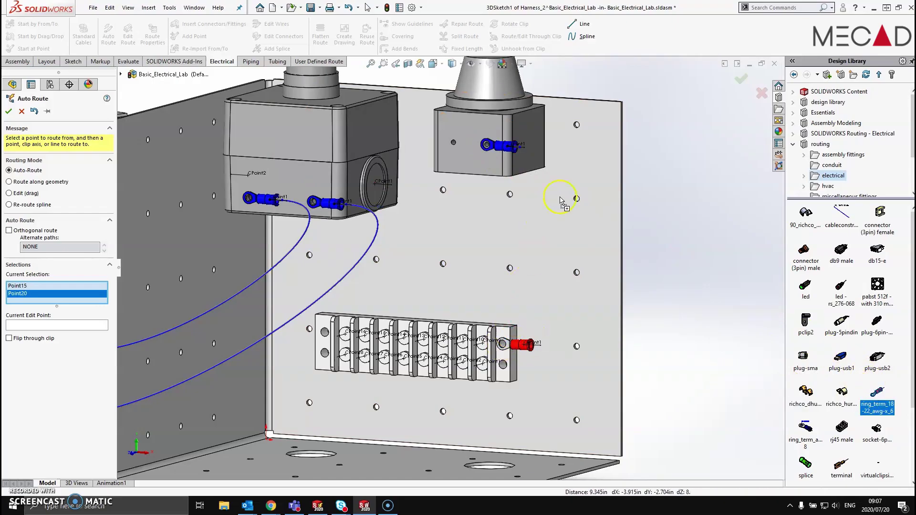
Auto-route a wire between the cone-topped box's terminal and the terminal block's terminal, and finish auto-routing
left_click(520, 149)
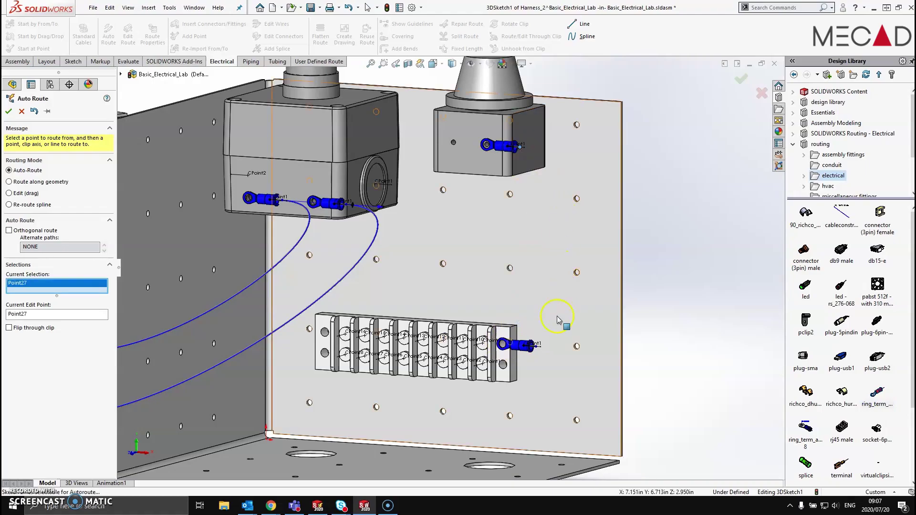
left_click(537, 345)
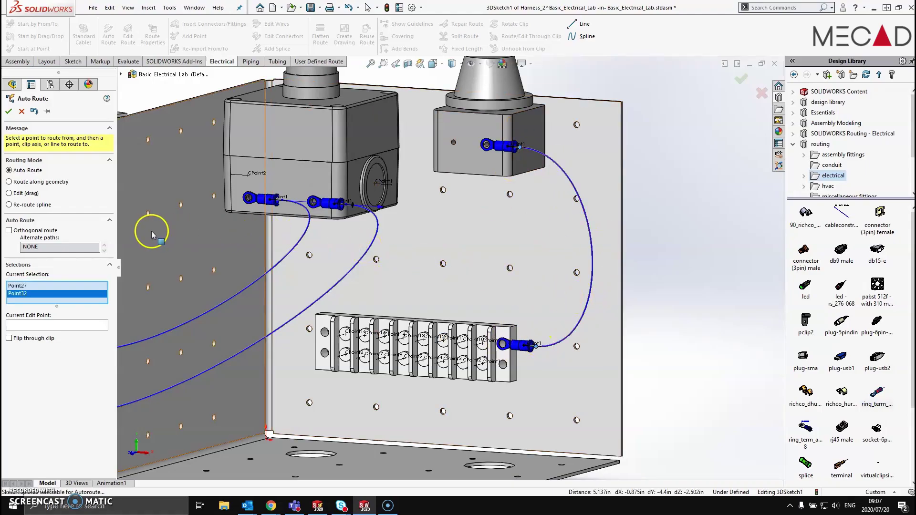
left_click(8, 112)
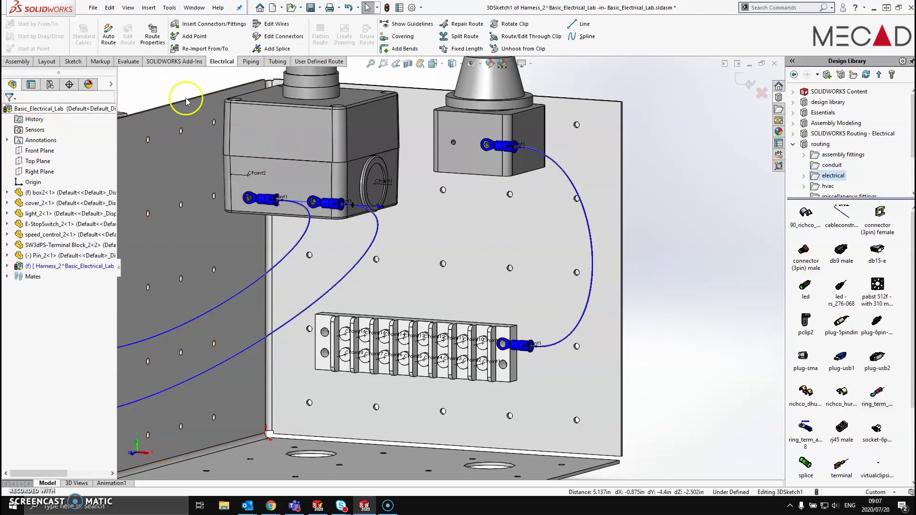
Add the 20g blue, 20g red and 20g white wires from the electrical library to the route's wire From-To list
left_click(280, 28)
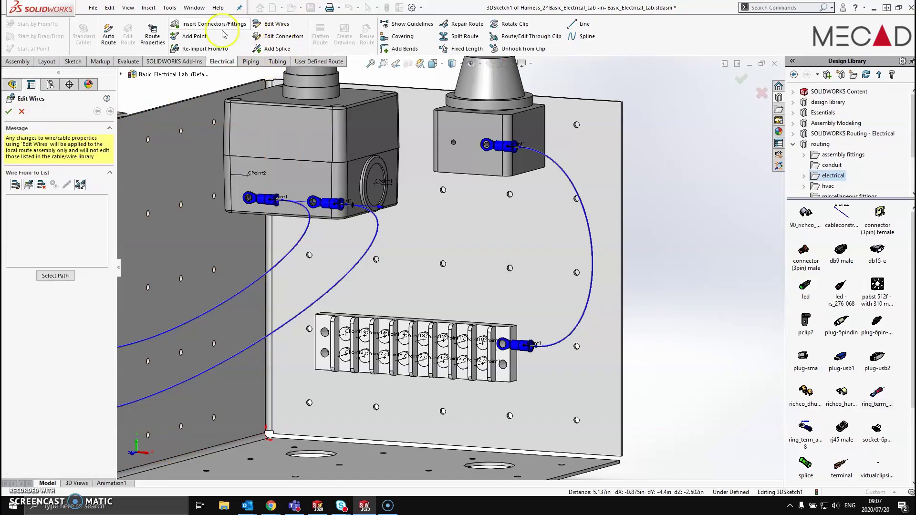
left_click(29, 186)
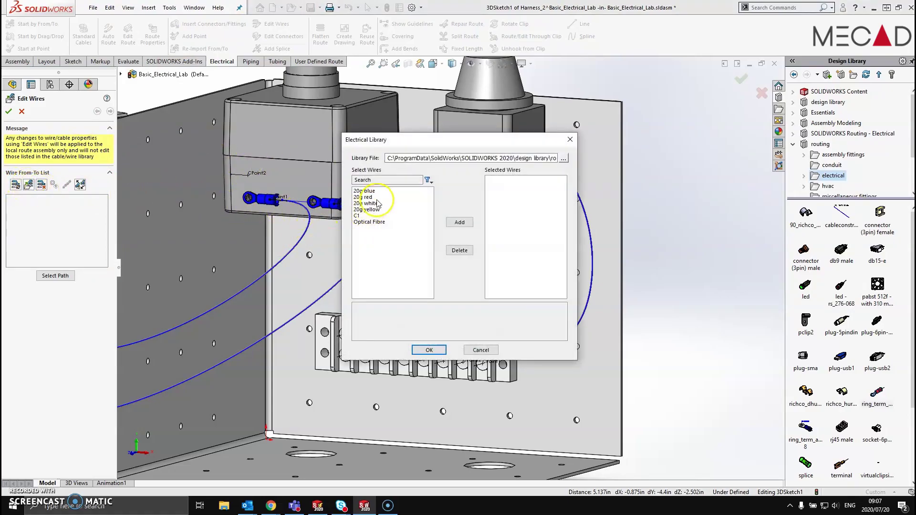
left_click(365, 191)
left_click(363, 197, "ctrl")
left_click(365, 203, "ctrl")
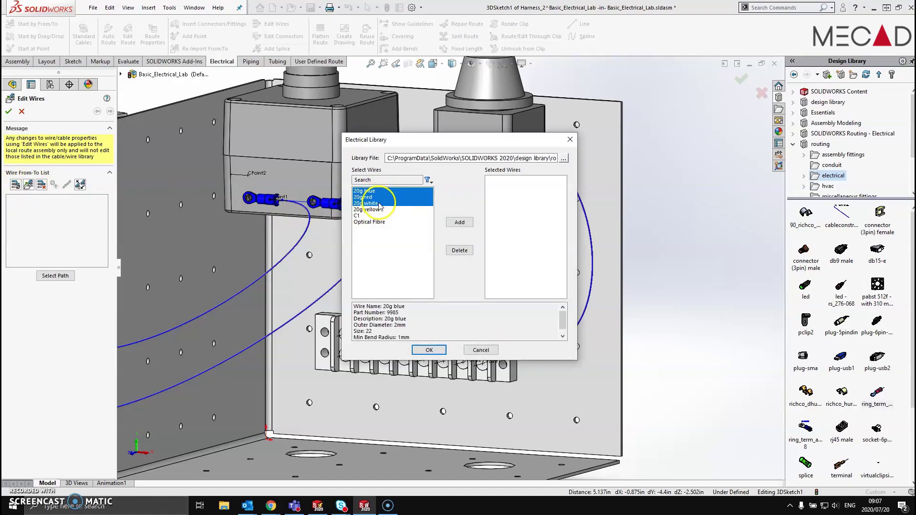
left_click(458, 221)
left_click(429, 351)
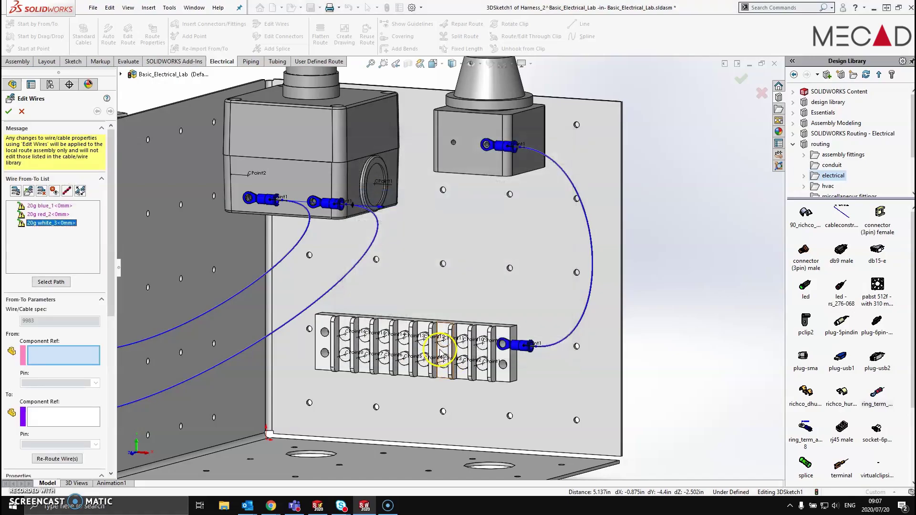
Assign the 20g blue wire from the E-stop box's left ring terminal to the terminal on the round component's right lug
left_click(42, 207)
left_click(41, 215)
left_click(40, 223)
left_click(40, 206)
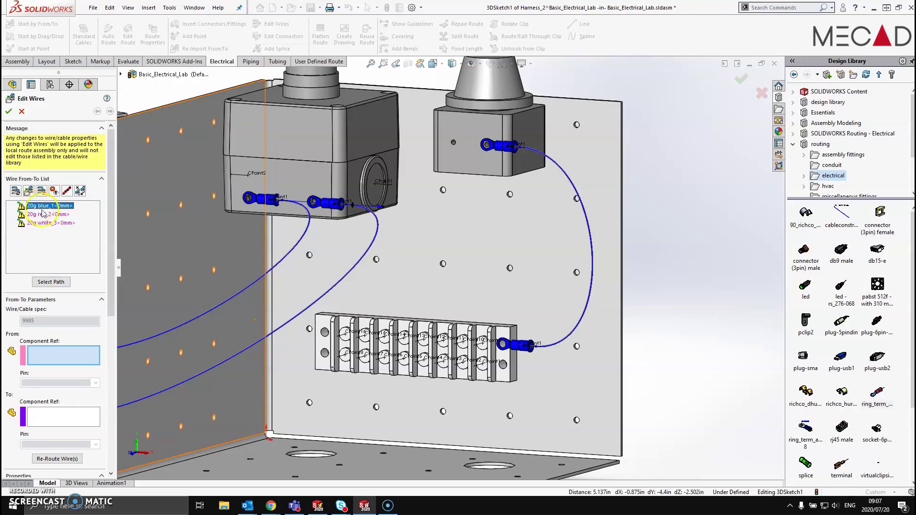
scroll(151, 233, "up", 4)
scroll(281, 244, "down", 2)
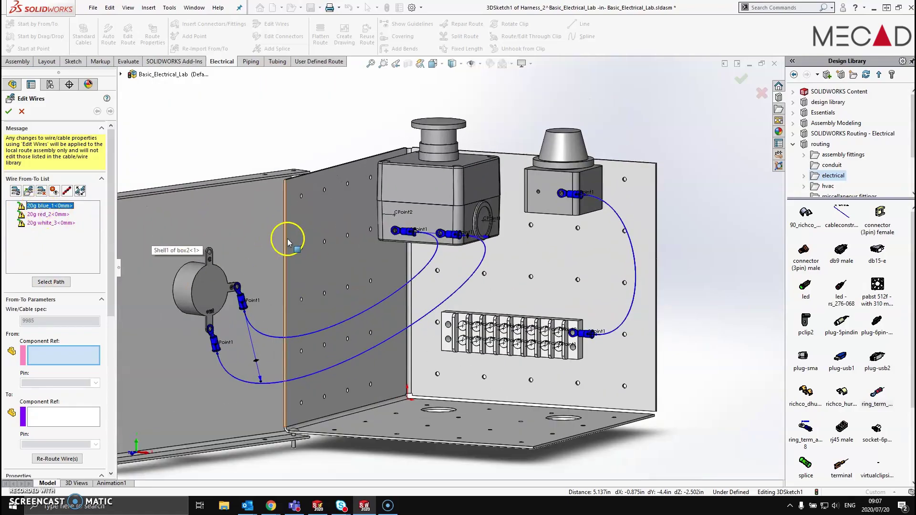
scroll(363, 230, "down", 2)
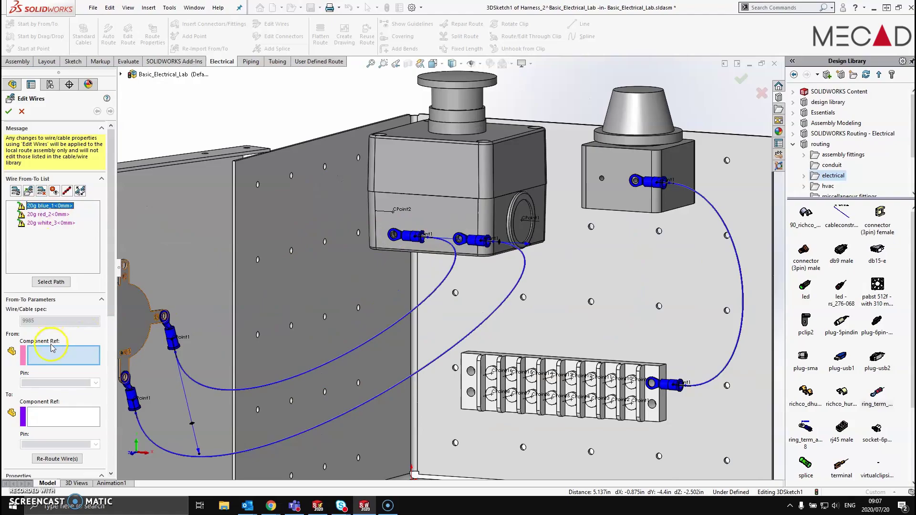
left_click(408, 241)
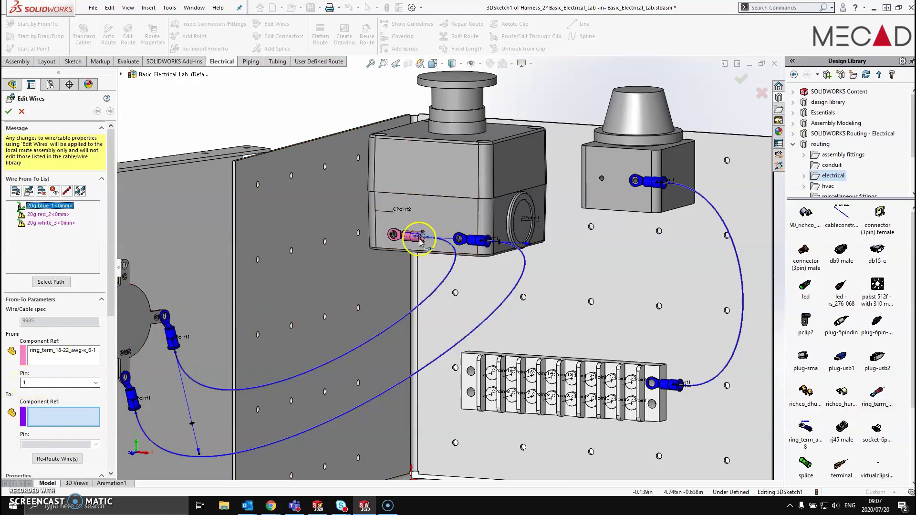
left_click(171, 334)
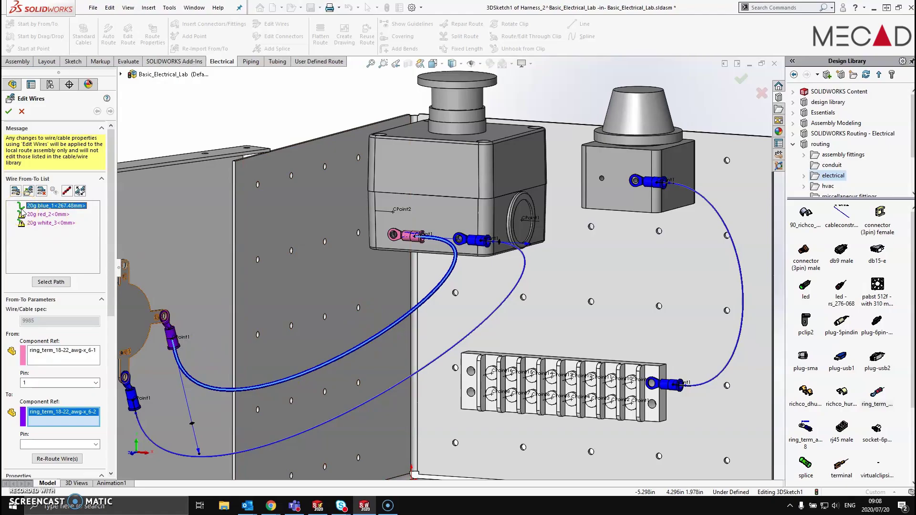
Assign the 20g red wire from the E-stop box's right terminal to the round component's lower lug terminal, with To pin 1
left_click(48, 215)
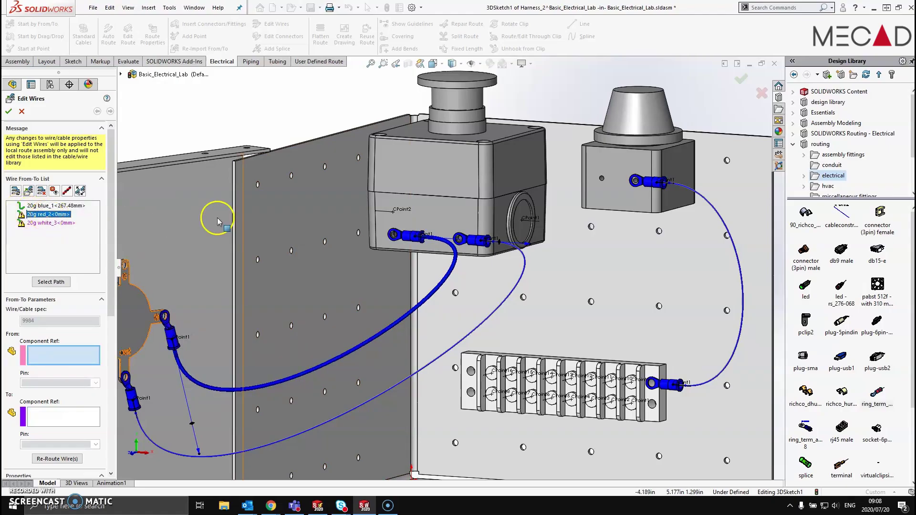
left_click(477, 243)
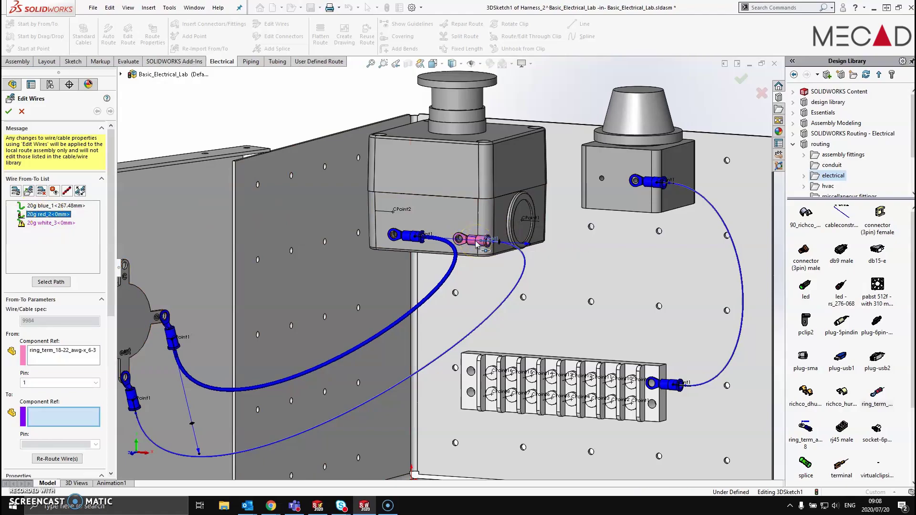
left_click(136, 394)
left_click(96, 445)
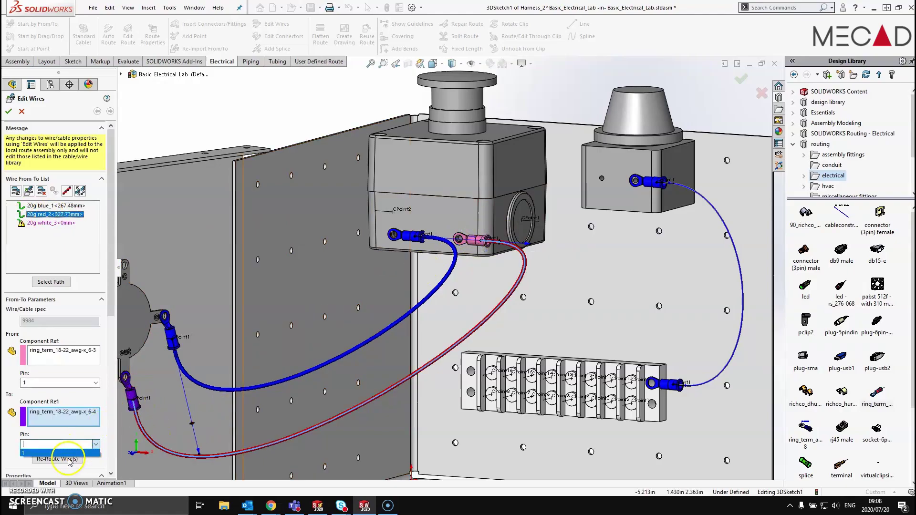
left_click(71, 454)
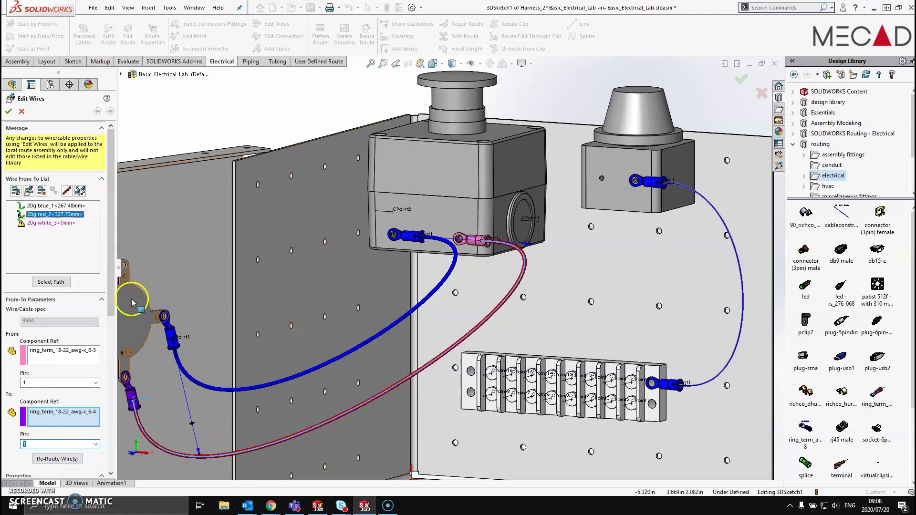
Assign the 20g white wire from the cone-topped box's ring terminal to the terminal block's ring terminal
left_click(51, 223)
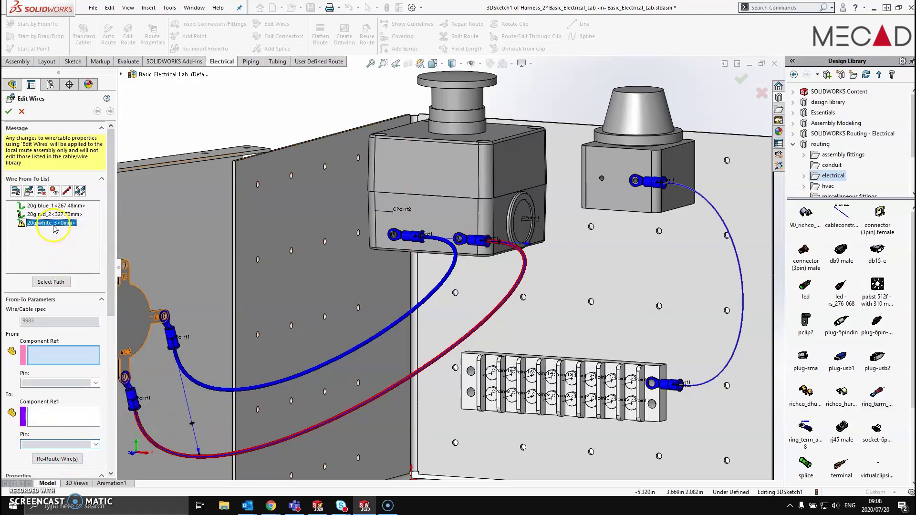
left_click(646, 184)
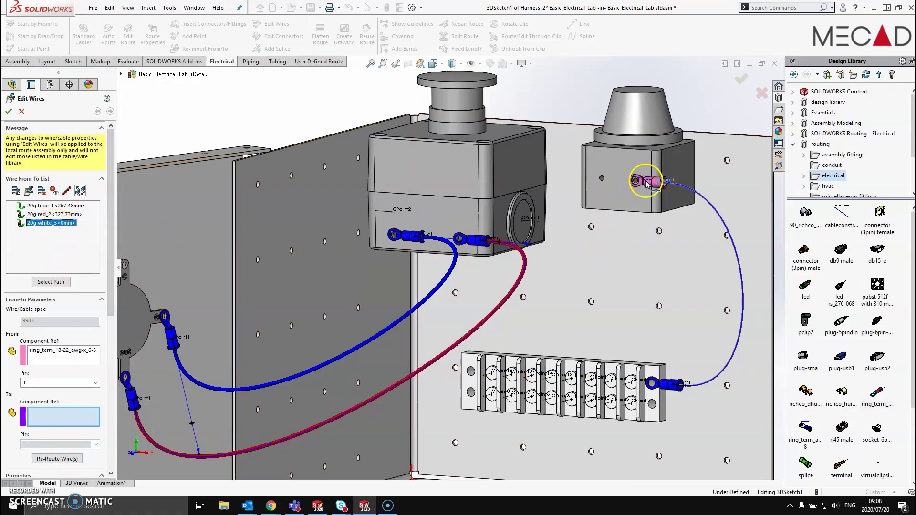
left_click(667, 390)
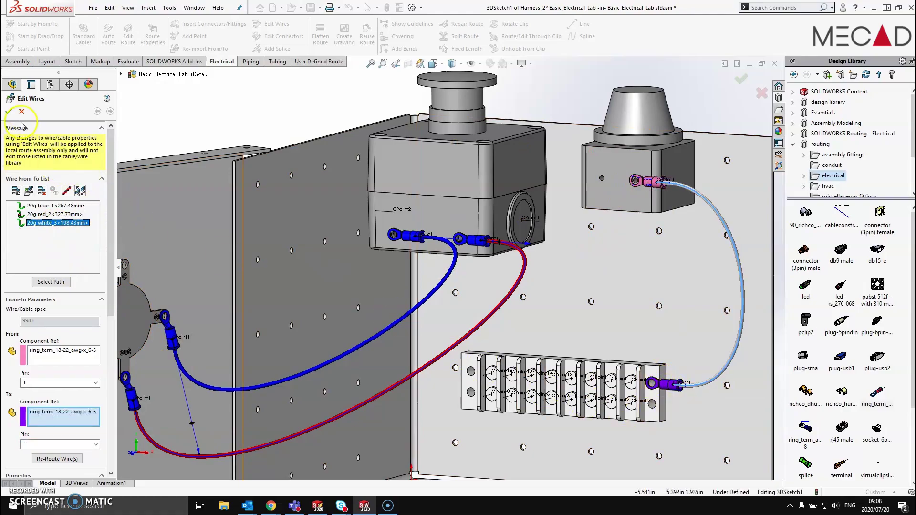
Accept the wire assignments and exit the route sketch and harness editing back to the main assembly
left_click(11, 113)
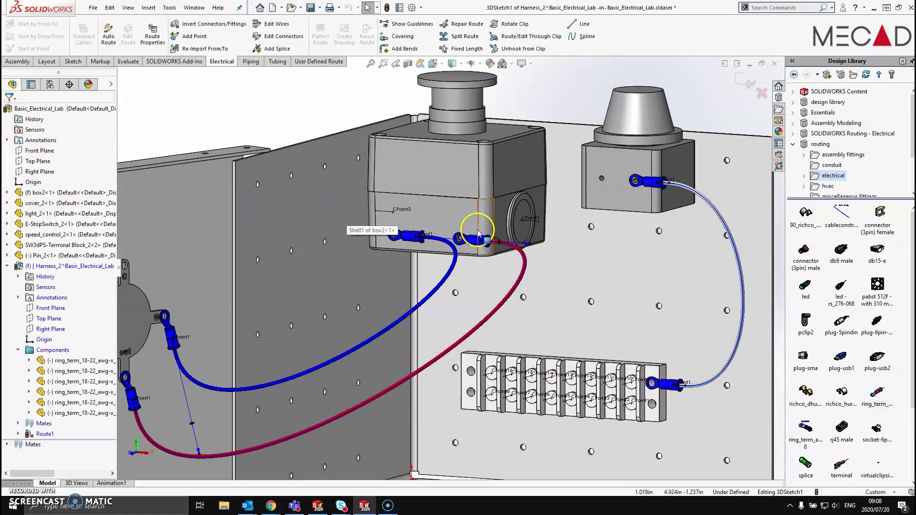
left_click(748, 84)
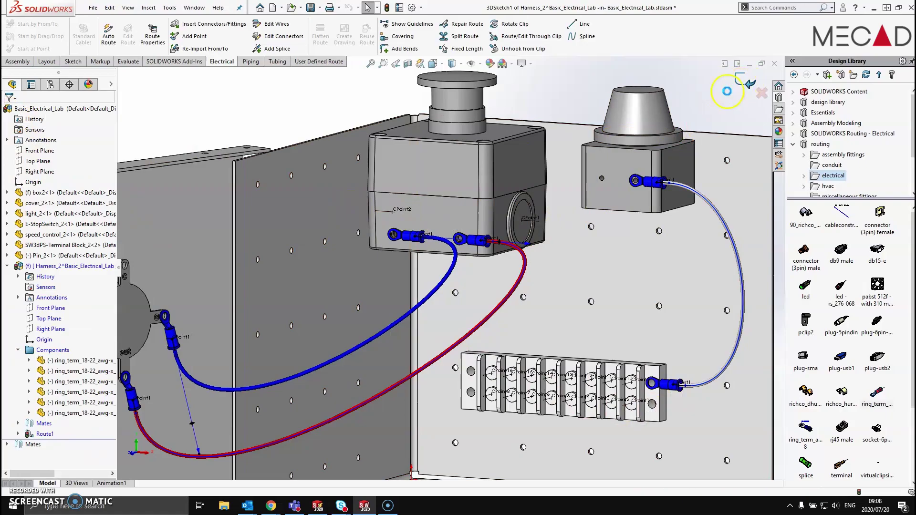
left_click(751, 85)
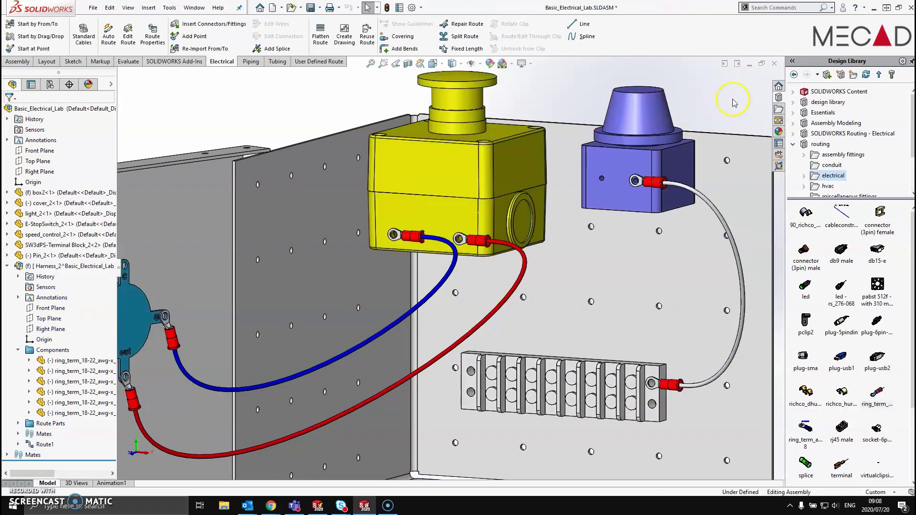
Examine the routed blue, red and white wires and their ring terminals from several angles, up close and in the whole assembly
scroll(539, 251, "up", 4)
middle_click_drag(525, 259, 494, 288)
scroll(490, 293, "down", 4)
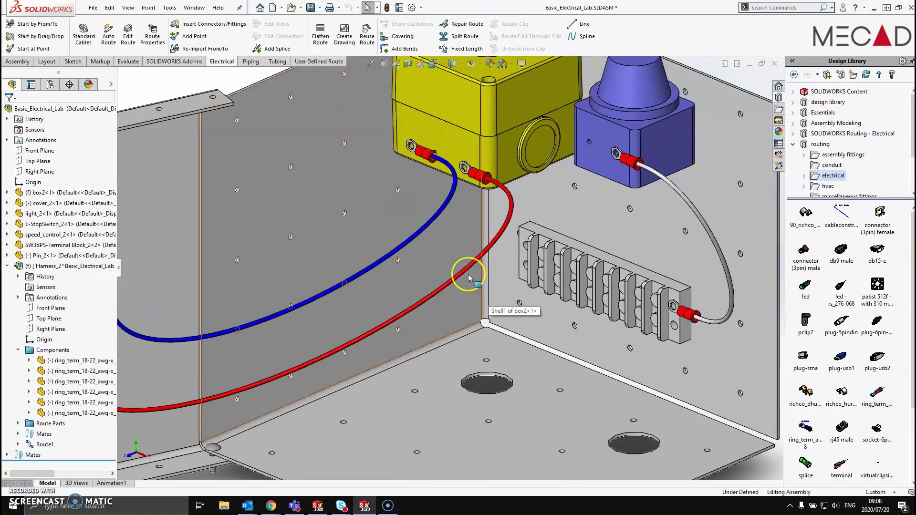
middle_click_drag(422, 231, 456, 187)
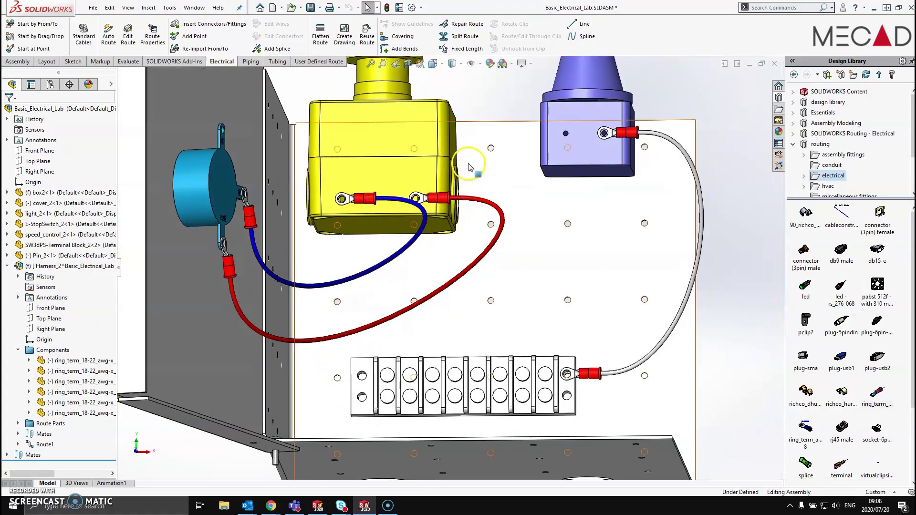
middle_click_drag(455, 219, 459, 270)
scroll(456, 268, "up", 4)
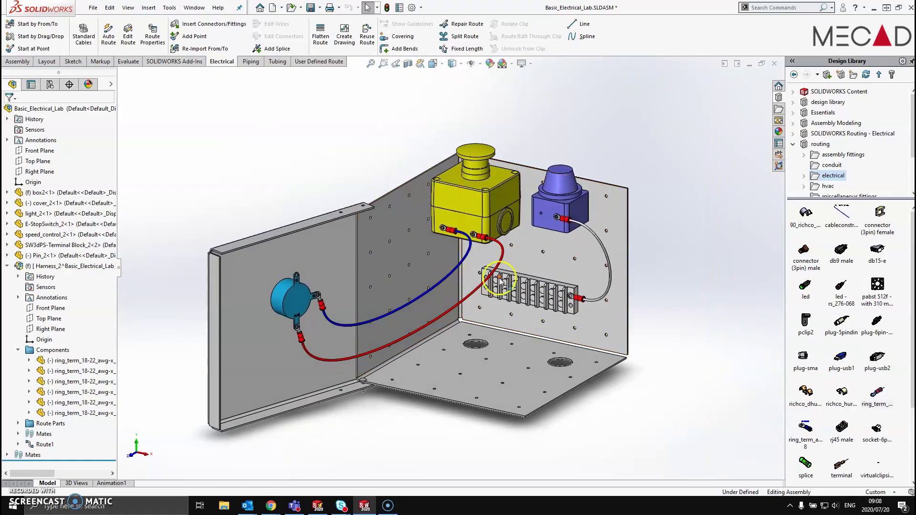
middle_click_drag(360, 129, 359, 120)
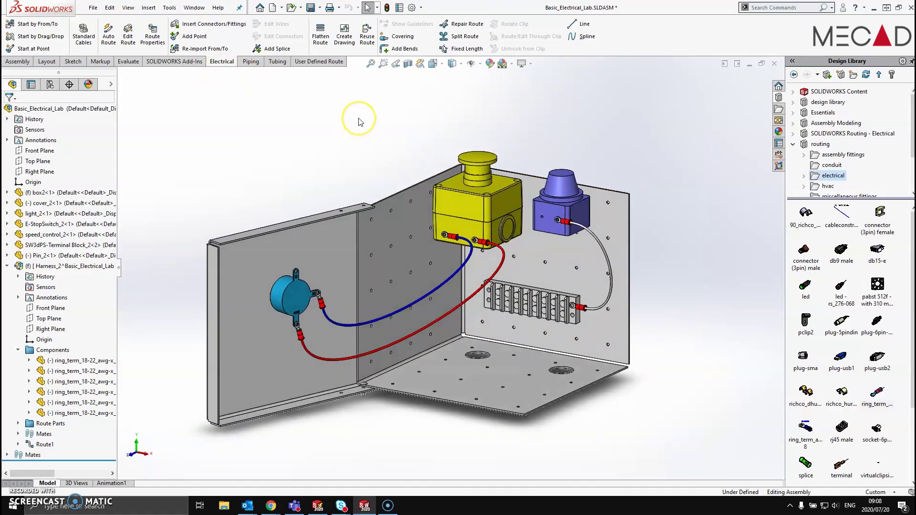